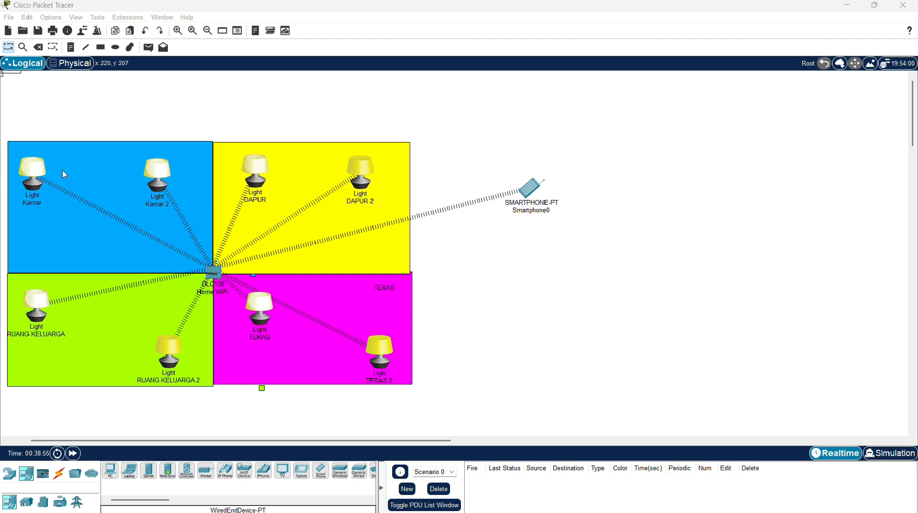
# Examine the Kamar light's advanced settings, including its I/O configuration and the available network adapter types, keeping PT-IOT-NM-1W
pyautogui.click(22, 174)
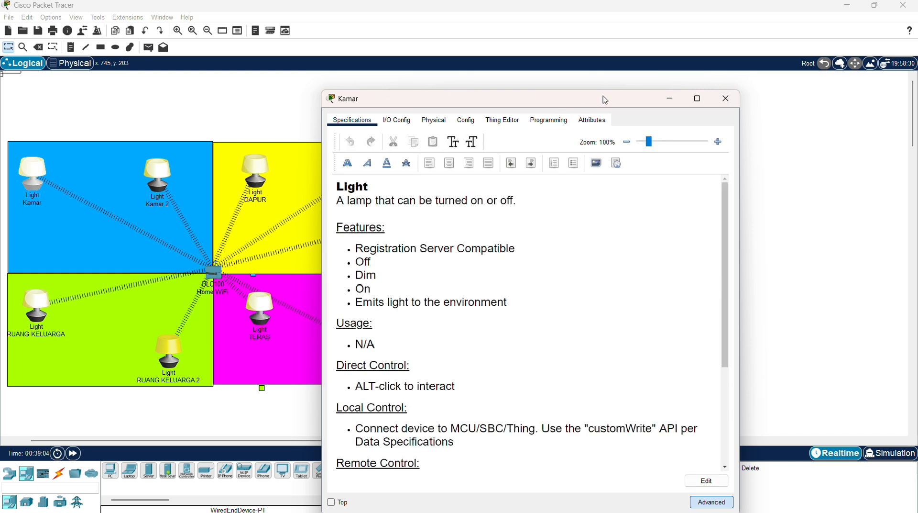
pyautogui.moveTo(604, 99); pyautogui.dragTo(605, 80)
pyautogui.click(732, 484)
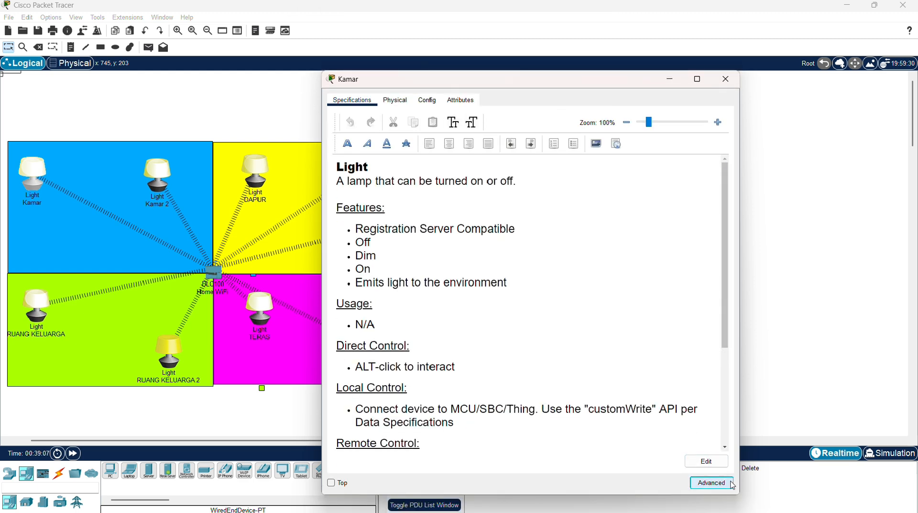
pyautogui.click(721, 485)
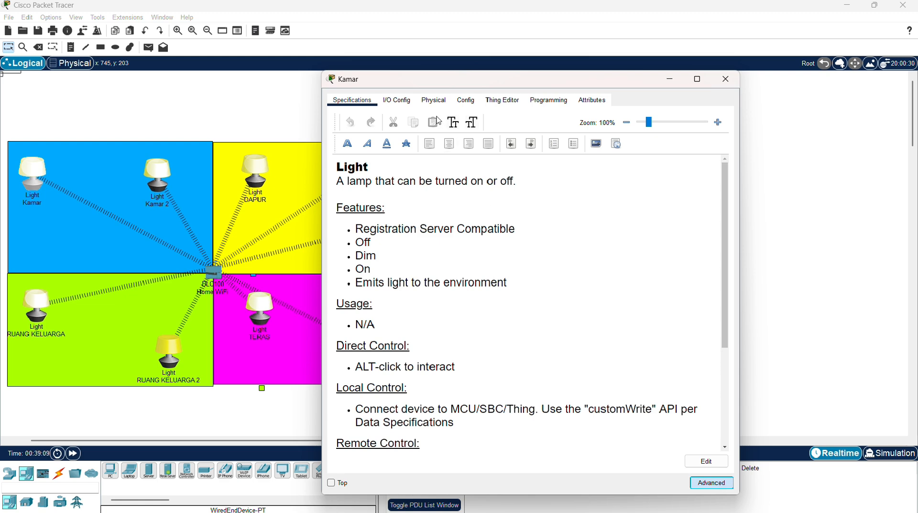
pyautogui.click(465, 99)
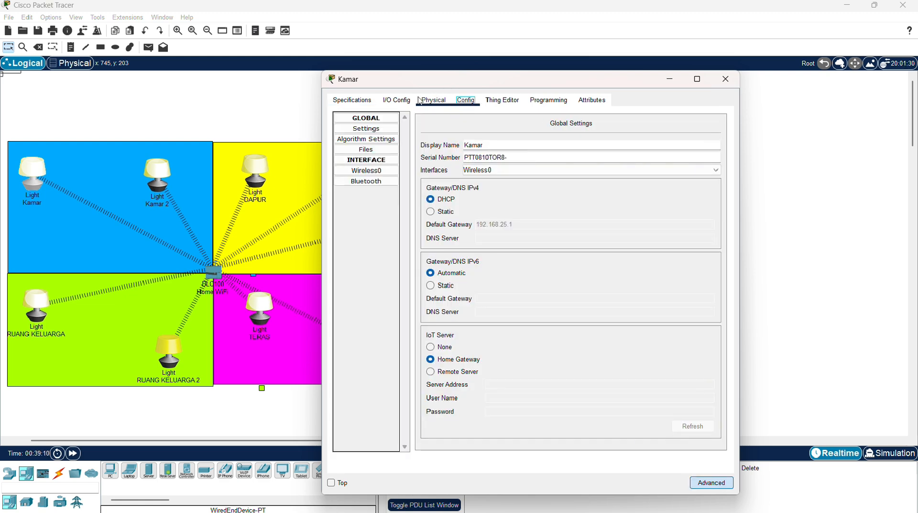
pyautogui.click(403, 101)
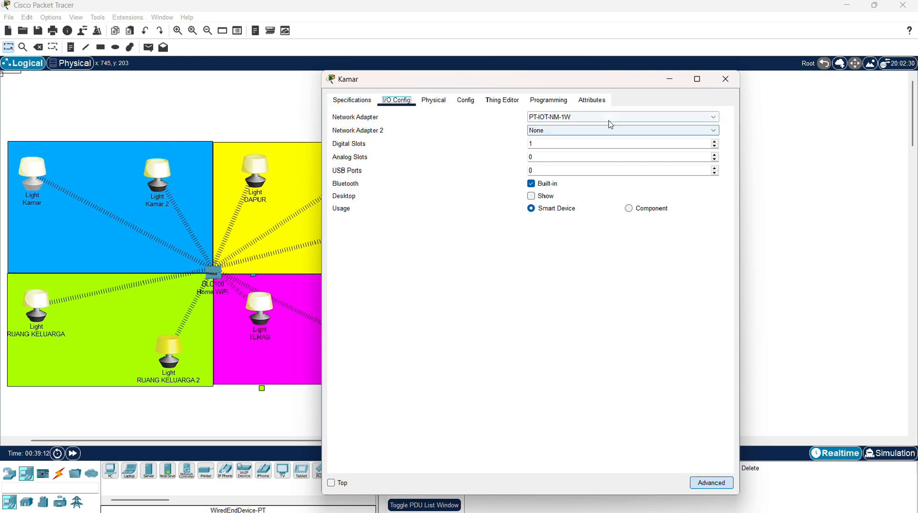
pyautogui.click(611, 117)
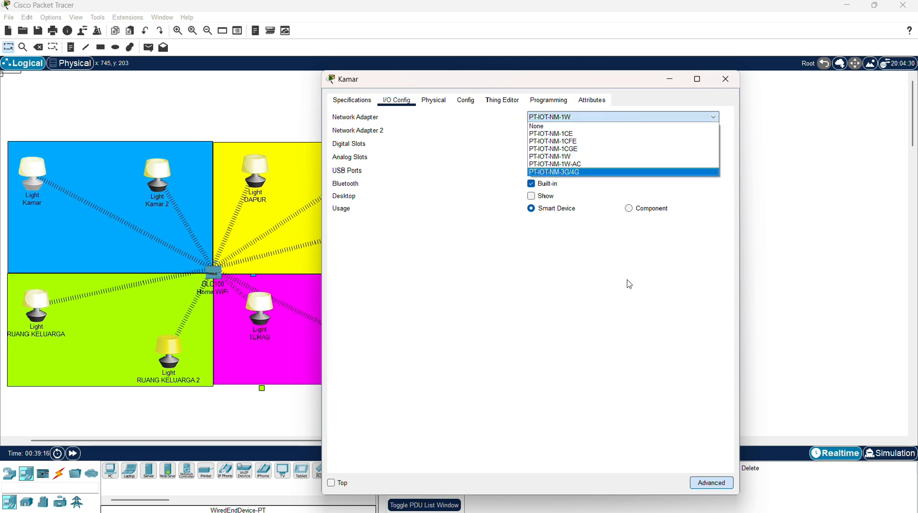
pyautogui.click(590, 161)
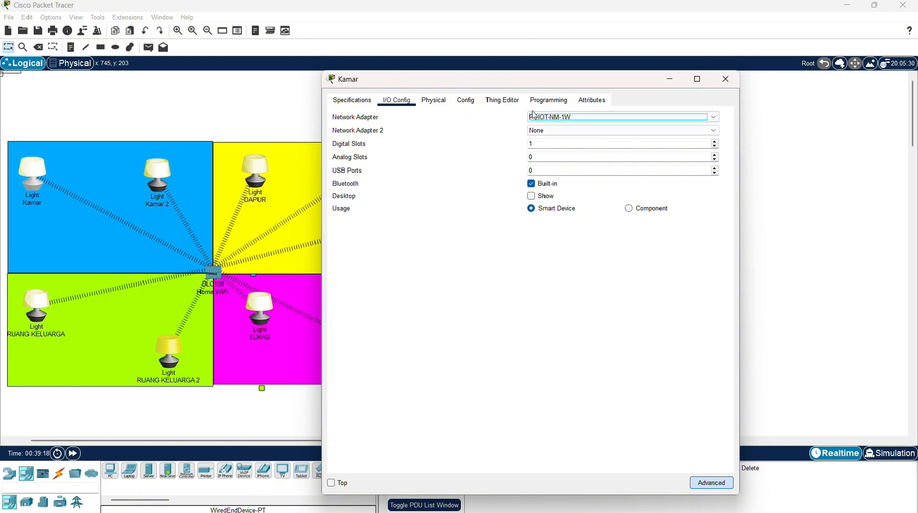
# Check the Kamar light's Wireless0 interface settings, including SSID, authentication and IP configuration
pyautogui.click(466, 101)
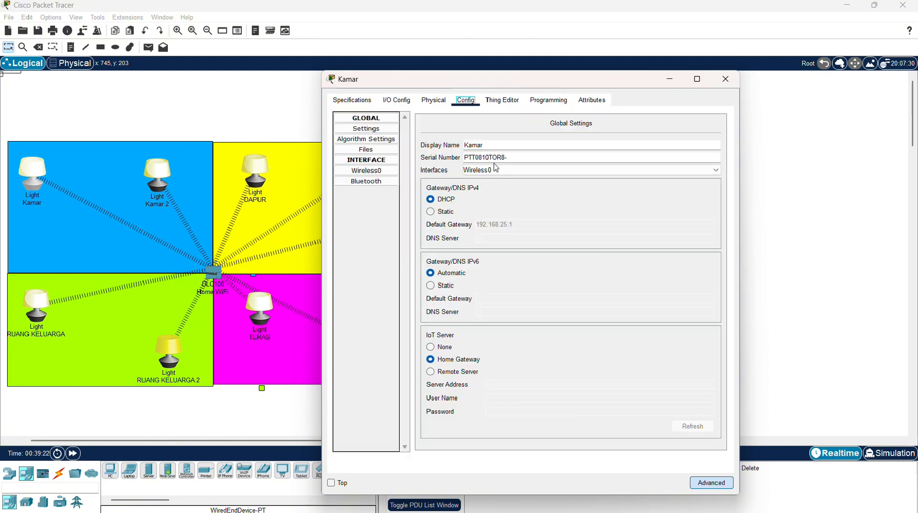
pyautogui.click(377, 172)
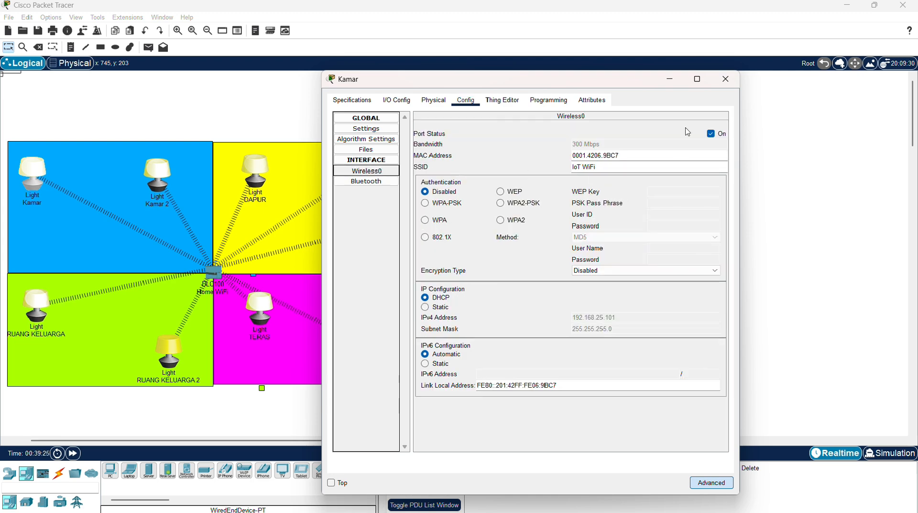
pyautogui.click(669, 79)
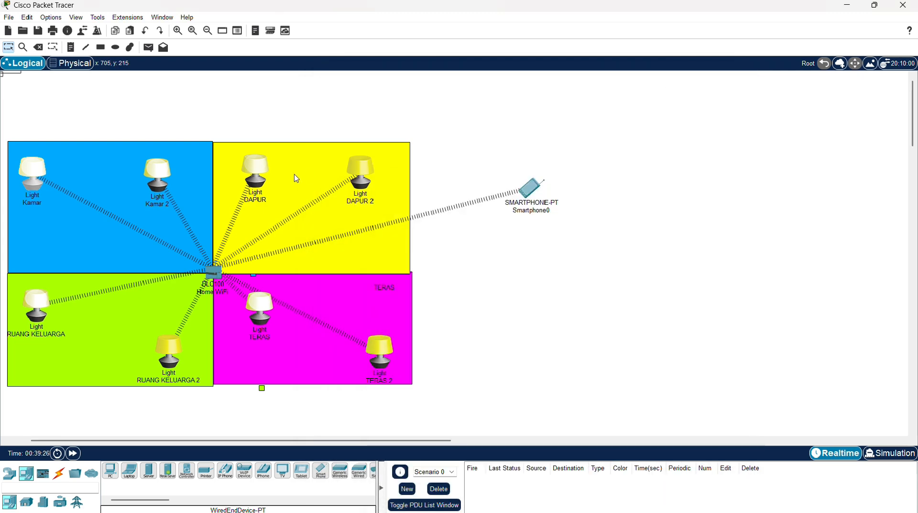
# Review the Home WiFi gateway's global and wireless settings, including SSID, channel and authentication
pyautogui.click(214, 274)
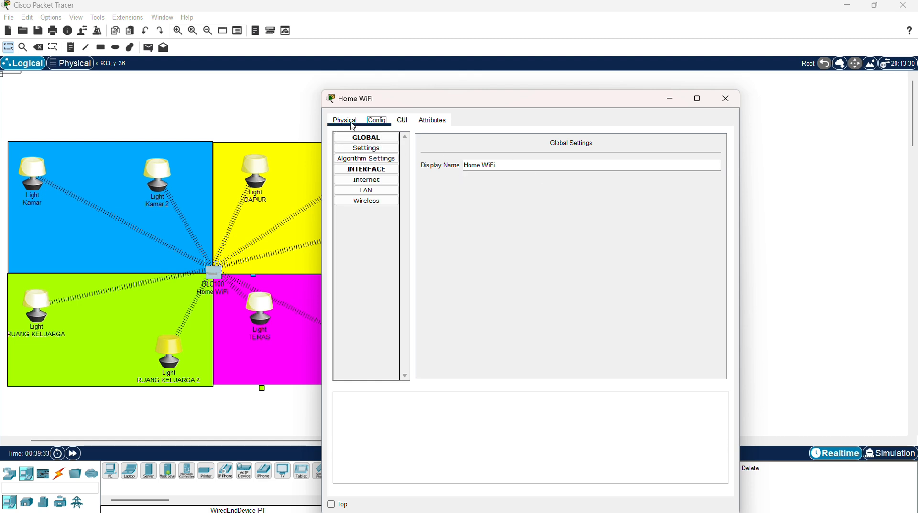
pyautogui.click(381, 152)
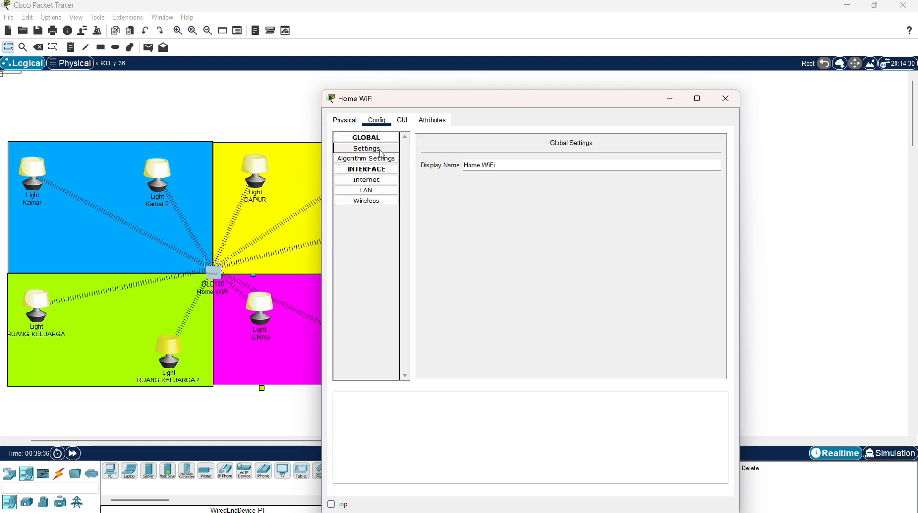
pyautogui.click(380, 203)
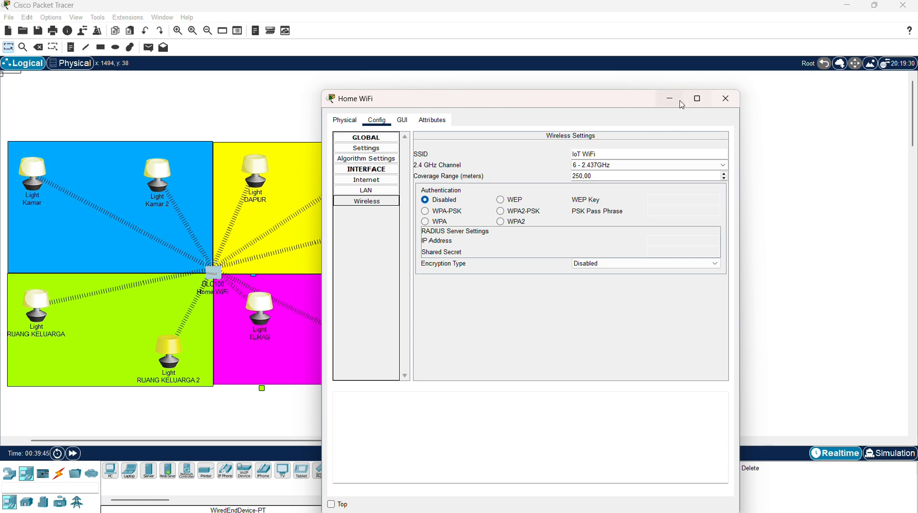
pyautogui.click(723, 99)
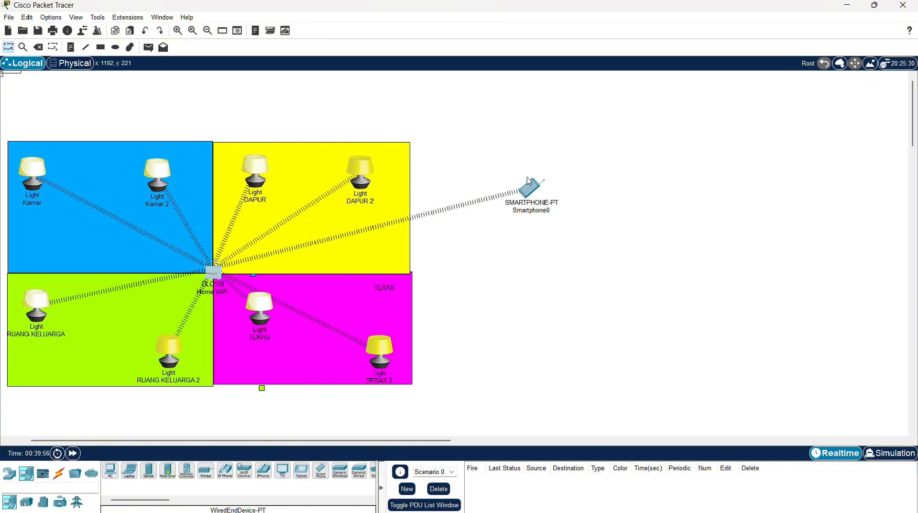
# Check Smartphone0's Wireless0 settings, including SSID, authentication and IP configuration
pyautogui.click(528, 192)
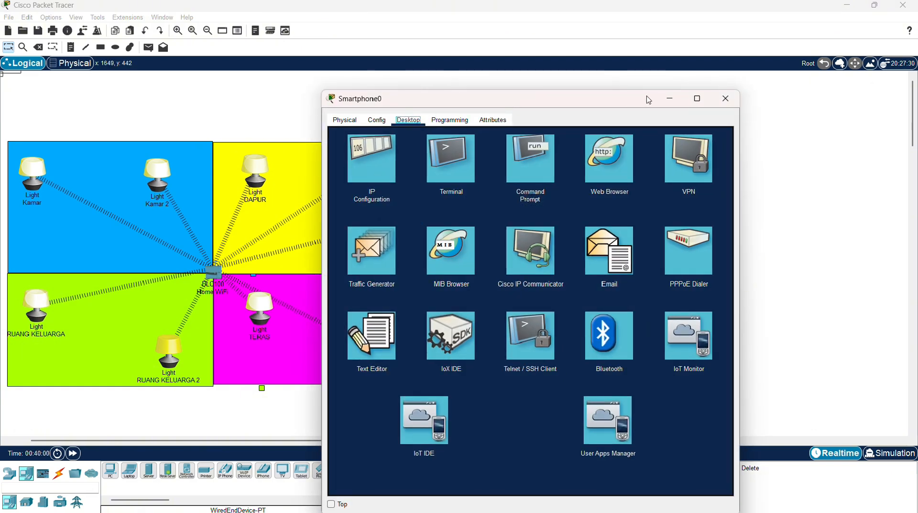
pyautogui.click(385, 124)
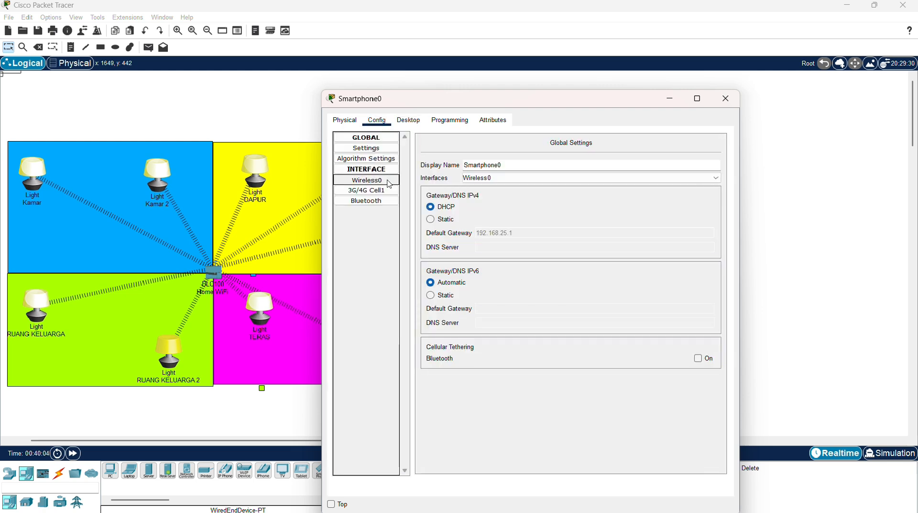
pyautogui.click(388, 181)
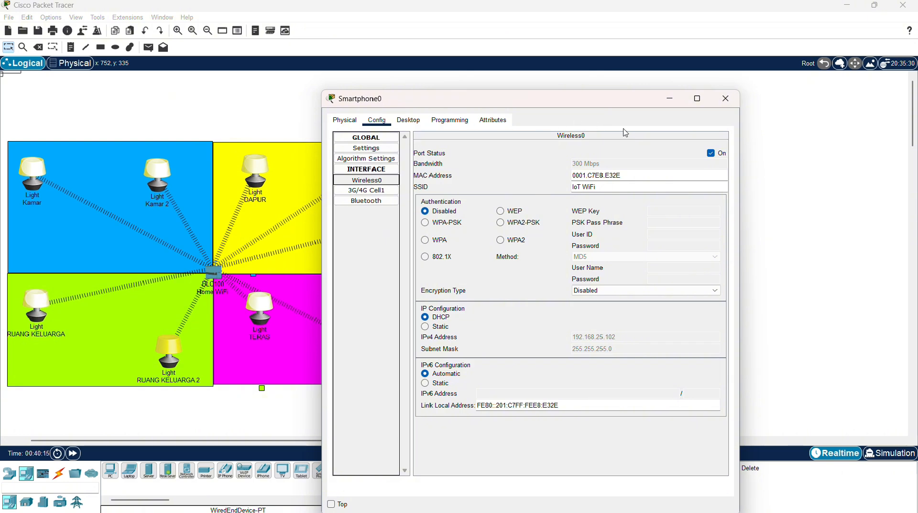
pyautogui.click(725, 99)
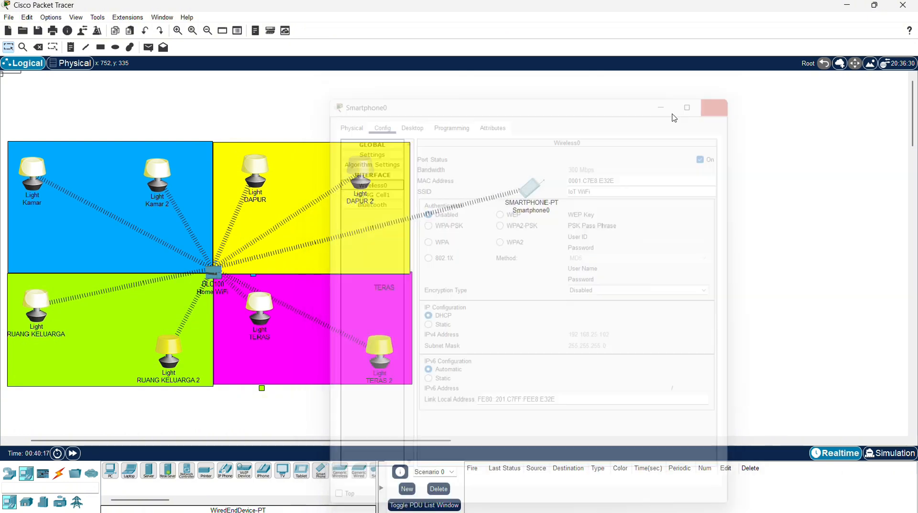
# Look over the registered lights in Smartphone0's IoT Monitor and close the monitor
pyautogui.click(538, 194)
pyautogui.click(408, 120)
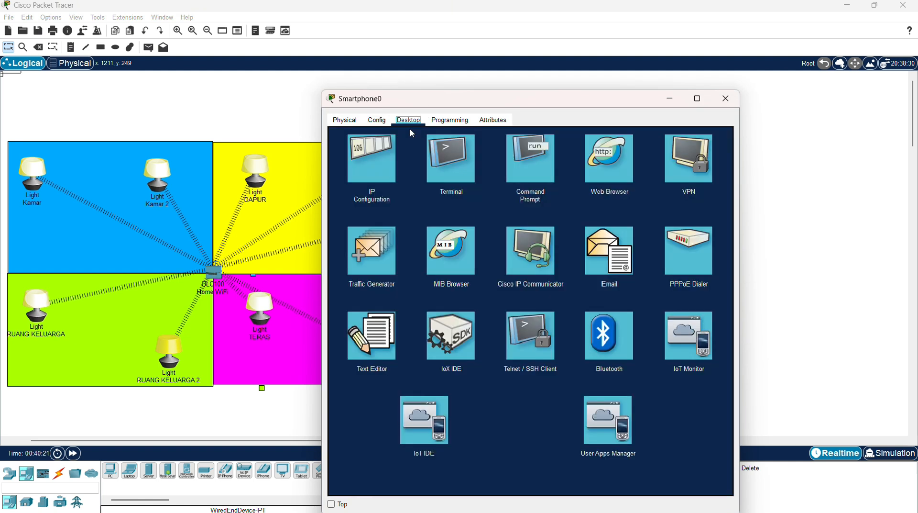
pyautogui.click(687, 336)
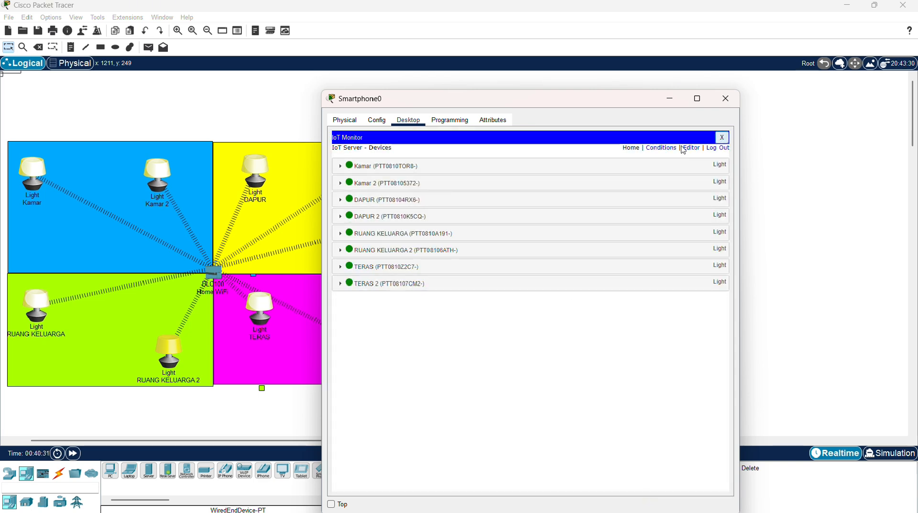
pyautogui.click(721, 138)
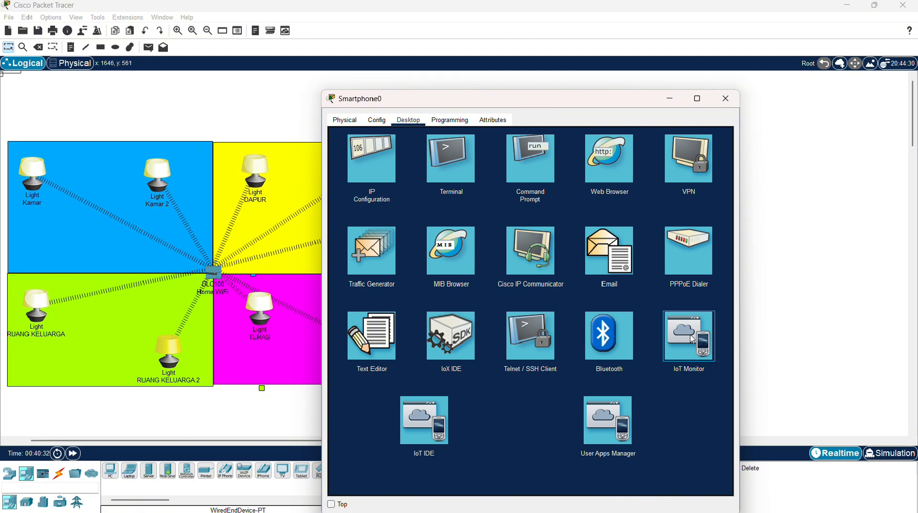
# Reopen the IoT Monitor login page on Smartphone0 and move the smartphone closer to the yellow room in the topology
pyautogui.click(693, 339)
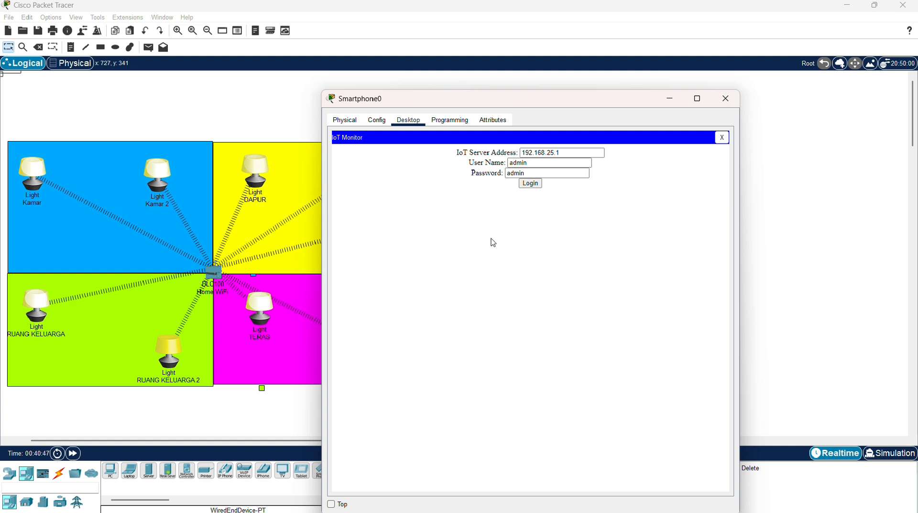
pyautogui.moveTo(613, 102); pyautogui.dragTo(834, 51)
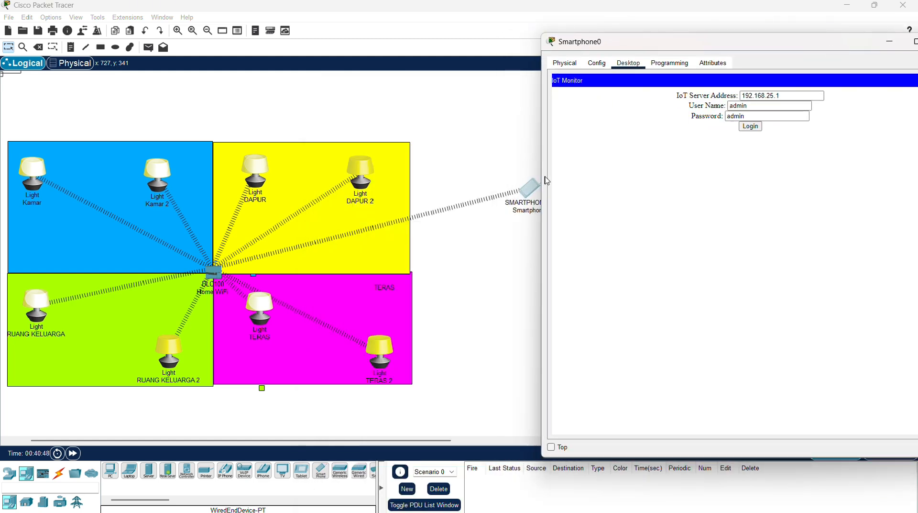
pyautogui.moveTo(532, 186); pyautogui.dragTo(453, 173)
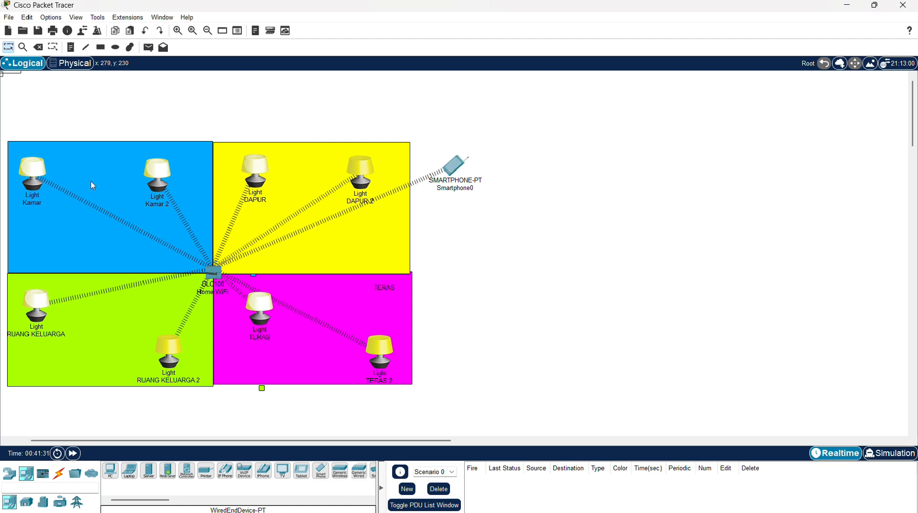
# Log in to the IoT Monitor on Smartphone0 with the prefilled server address 192.168.25.1 and credentials, keeping the lights in view
pyautogui.click(462, 165)
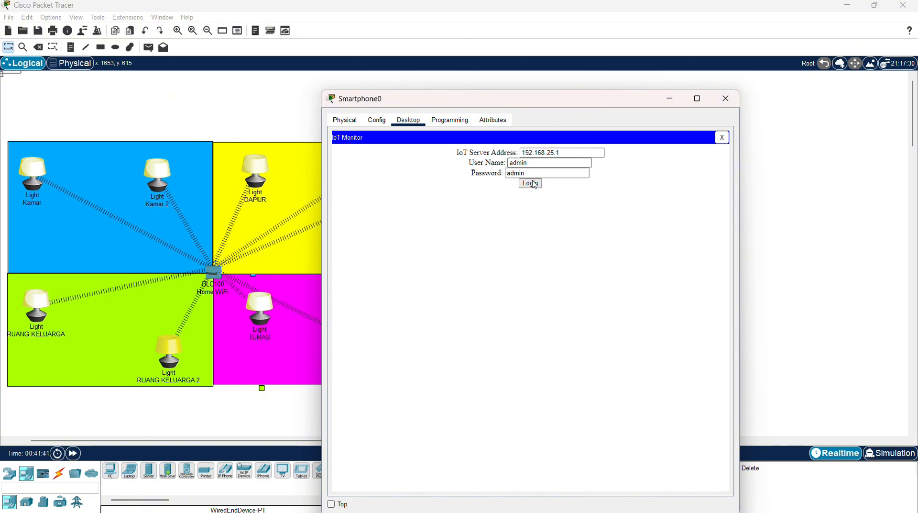
pyautogui.moveTo(597, 106); pyautogui.dragTo(722, 36)
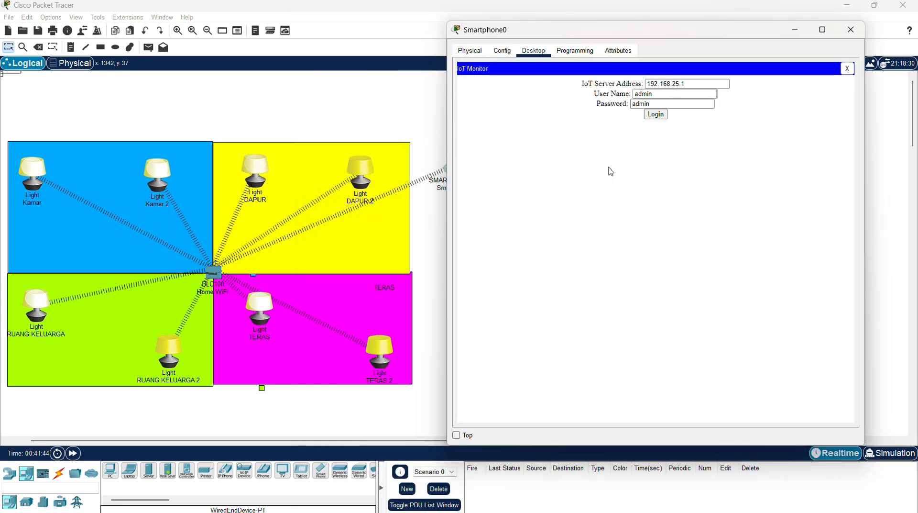
pyautogui.click(656, 115)
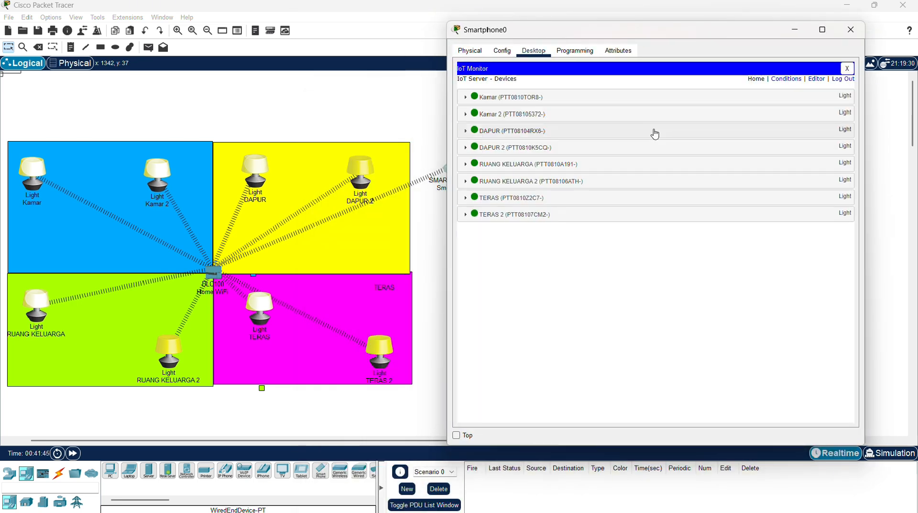
# Expand the status controls of all eight lights in the IoT Monitor, from Kamar to TERAS 2
pyautogui.click(812, 98)
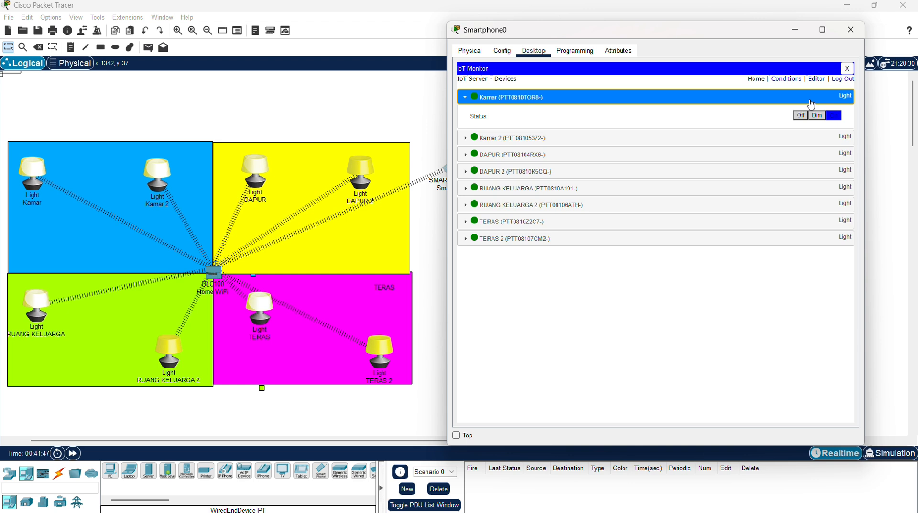
pyautogui.click(799, 138)
pyautogui.click(808, 179)
pyautogui.click(804, 218)
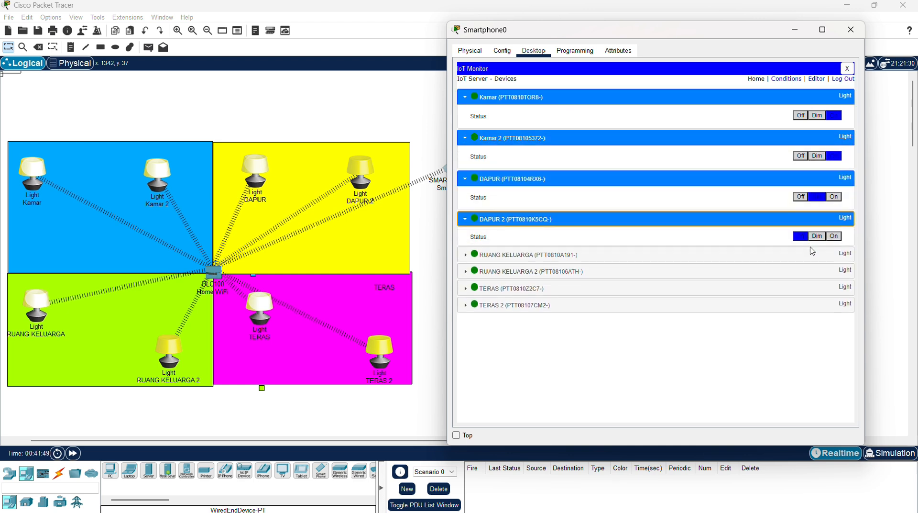
pyautogui.click(785, 261)
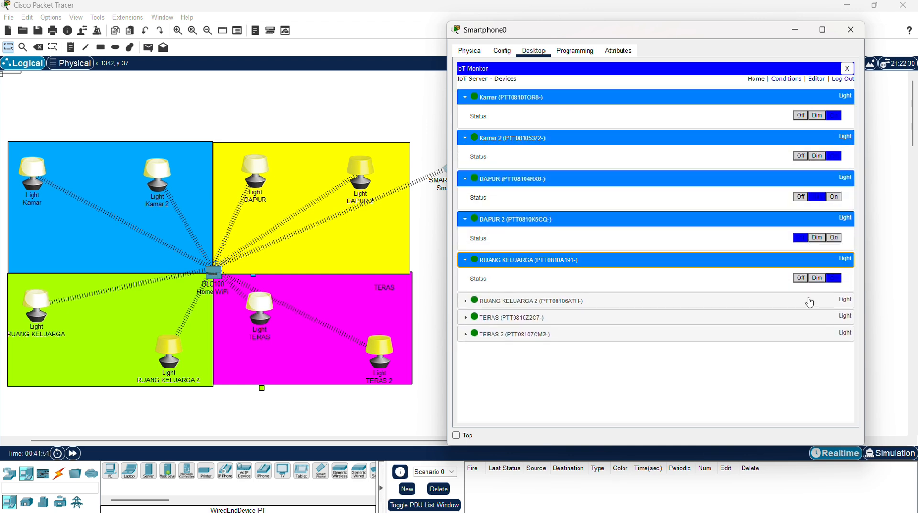
pyautogui.click(810, 301)
pyautogui.click(802, 341)
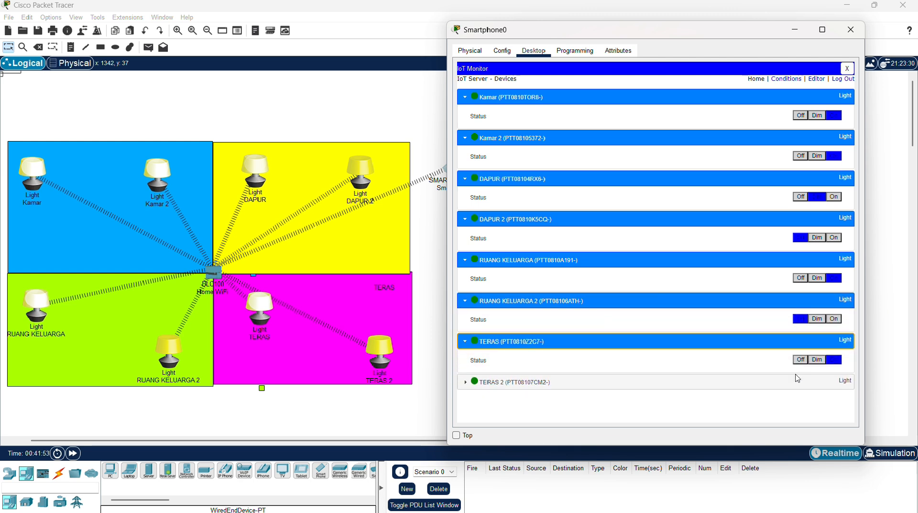
pyautogui.click(797, 381)
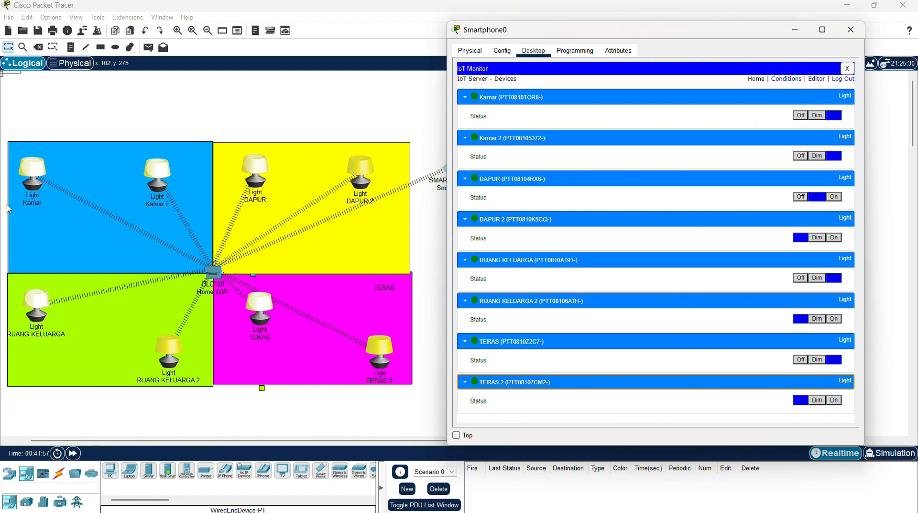
# Test the Kamar light with Off, Dim and On, and the Kamar 2 light with Off and Dim, leaving Kamar on and Kamar 2 dimmed
pyautogui.click(800, 116)
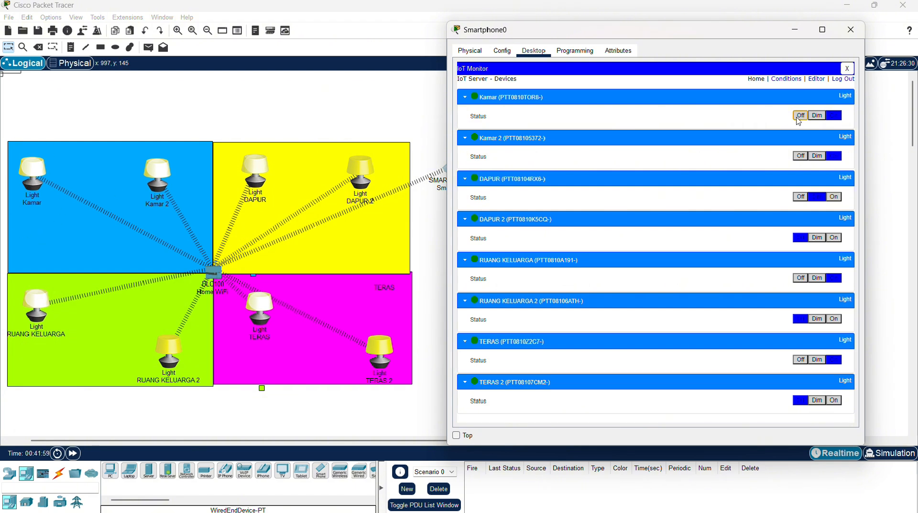
pyautogui.click(817, 116)
pyautogui.click(838, 118)
pyautogui.click(818, 155)
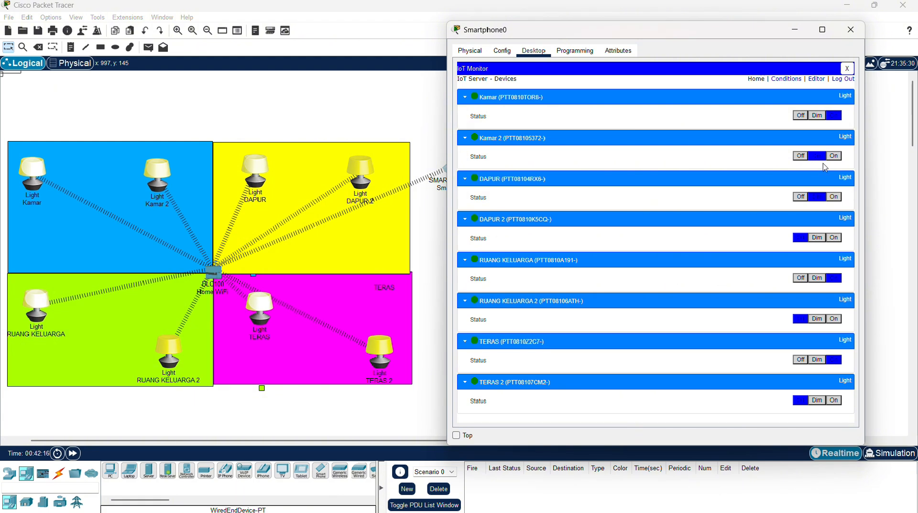
pyautogui.click(801, 156)
pyautogui.click(817, 155)
pyautogui.moveTo(722, 36); pyautogui.dragTo(755, 33)
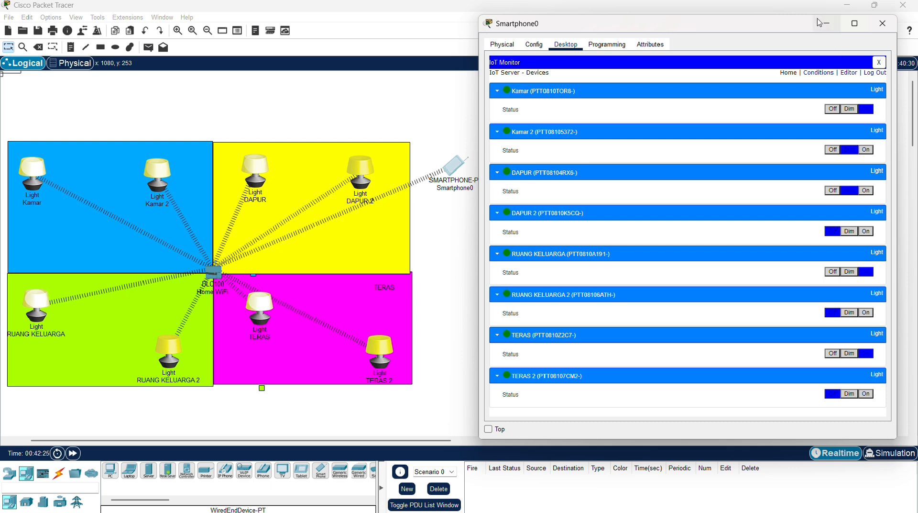
# Close the Smartphone0 window and add a second smartphone to the workspace, beside the yellow and magenta rooms
pyautogui.click(884, 26)
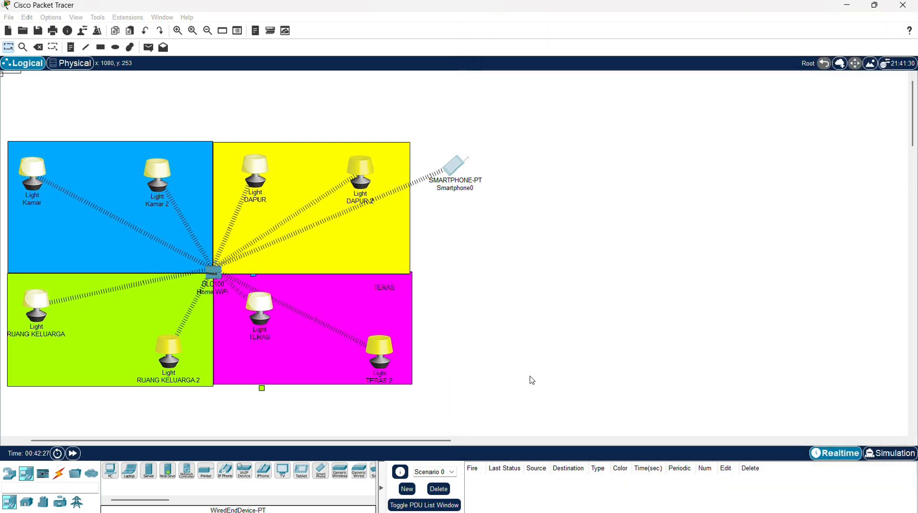
pyautogui.click(31, 480)
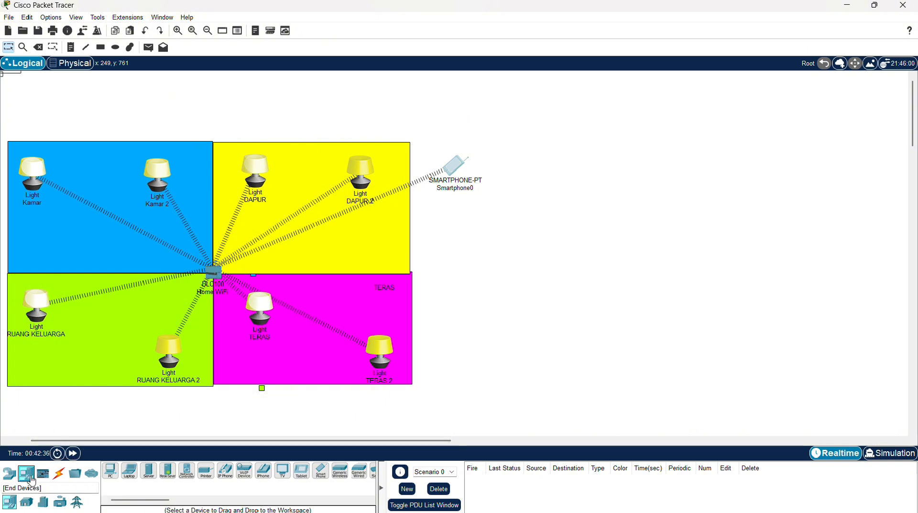
pyautogui.click(326, 477)
pyautogui.click(484, 277)
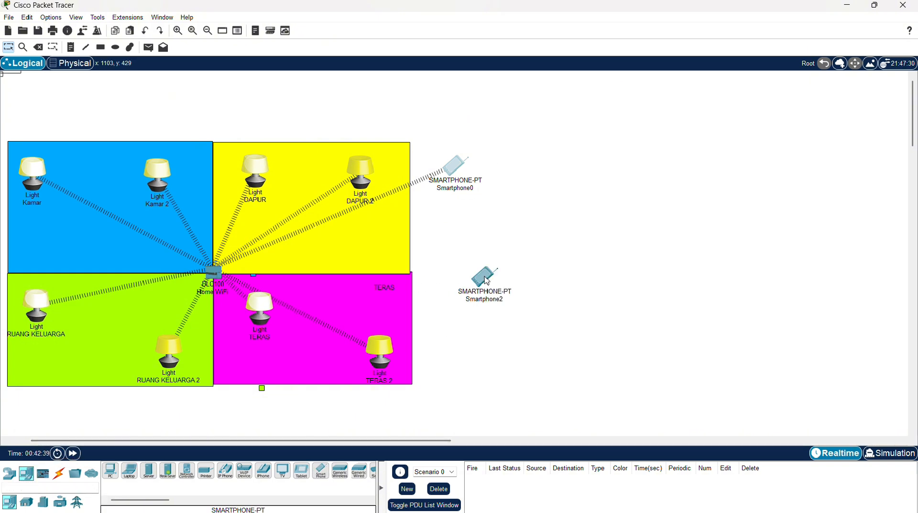
# Set the Wireless0 SSID of Smartphone2 to IoT and move the phone slightly closer to Smartphone0 in the topology
pyautogui.click(484, 278)
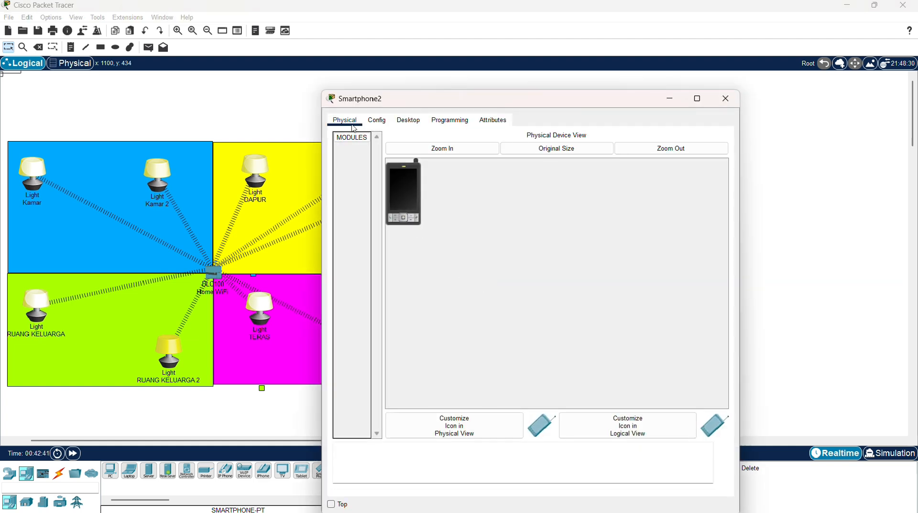
pyautogui.click(383, 128)
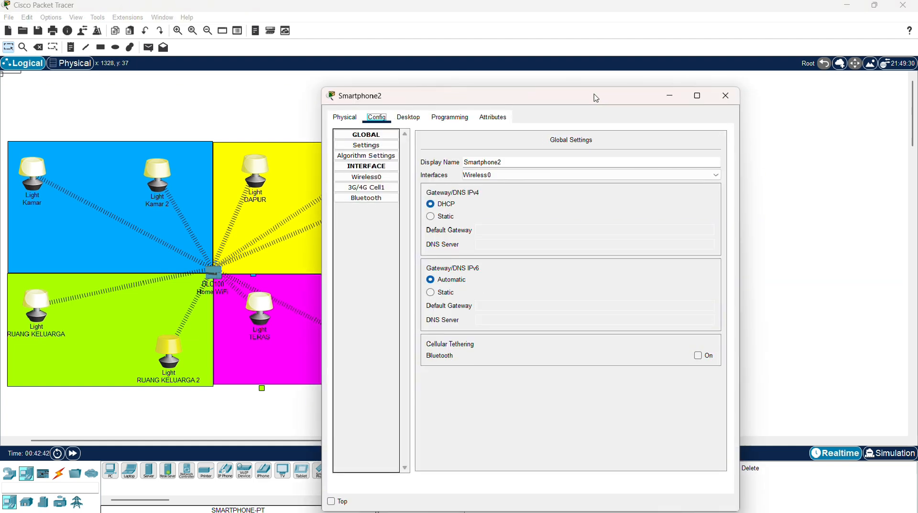
pyautogui.moveTo(537, 95); pyautogui.dragTo(534, 68)
pyautogui.click(385, 152)
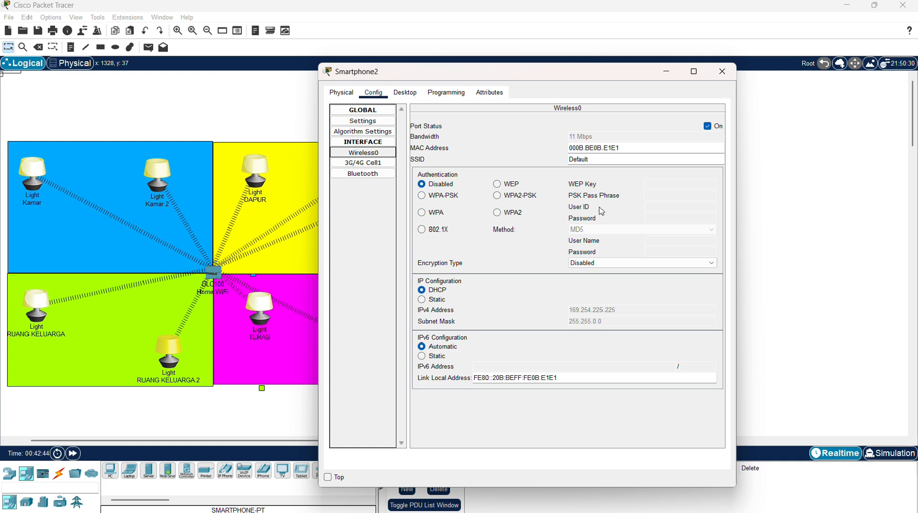
pyautogui.click(606, 160)
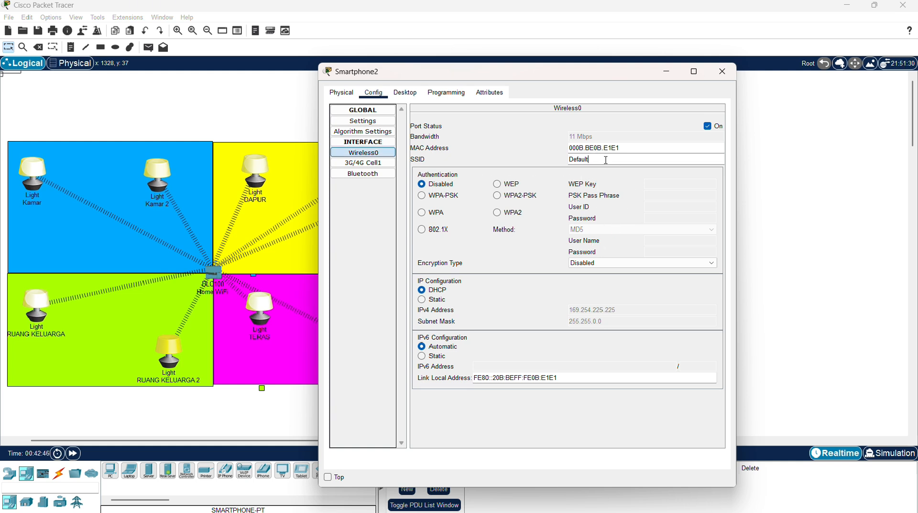
pyautogui.press('BackSpace')
pyautogui.press('BackSpace')
pyautogui.press('BackSpace')
pyautogui.press('BackSpace')
pyautogui.press('BackSpace')
pyautogui.press('BackSpace')
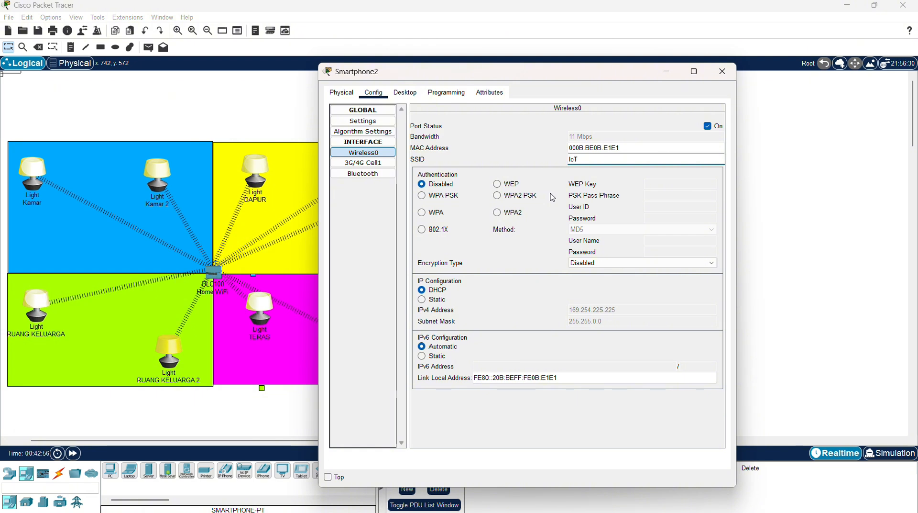
pyautogui.write('Fi')
pyautogui.click(723, 71)
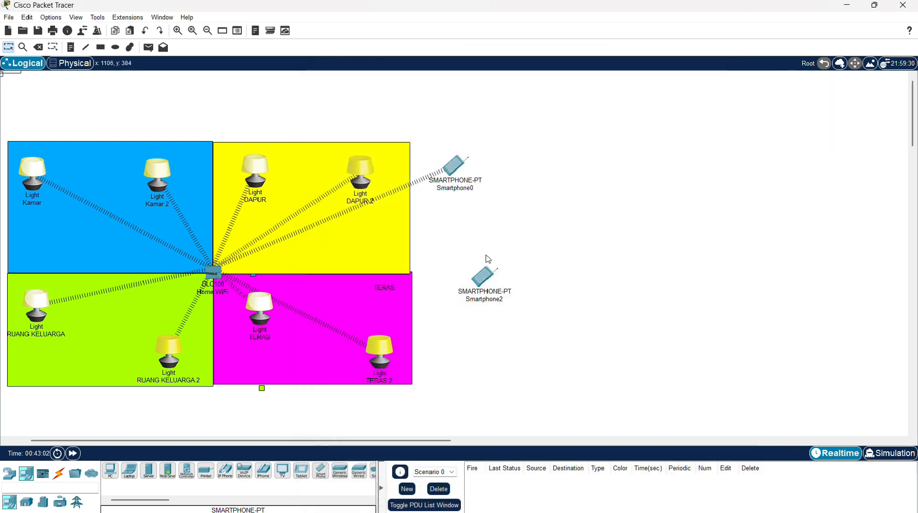
pyautogui.moveTo(482, 279); pyautogui.dragTo(483, 247)
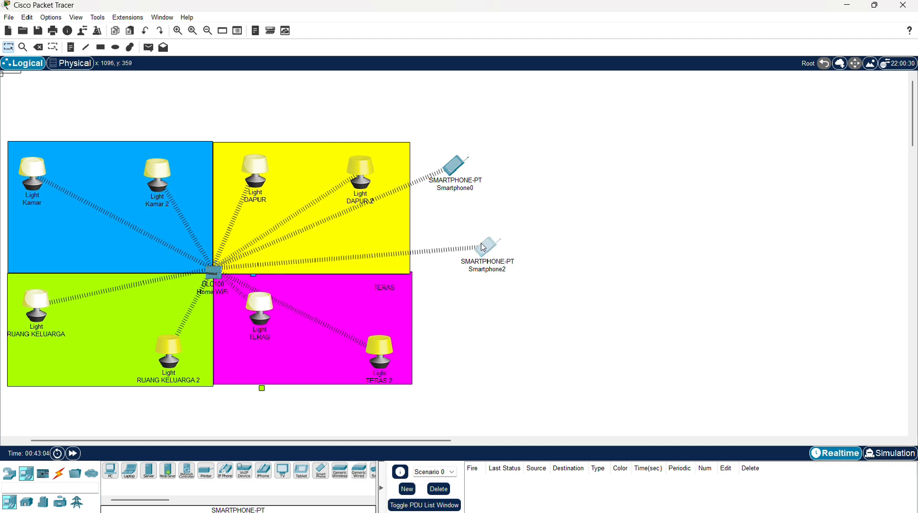
# Log in to the IoT Monitor on Smartphone2 with the prefilled server address 192.168.25.1 and credentials, and expand the Kamar light's status
pyautogui.click(483, 247)
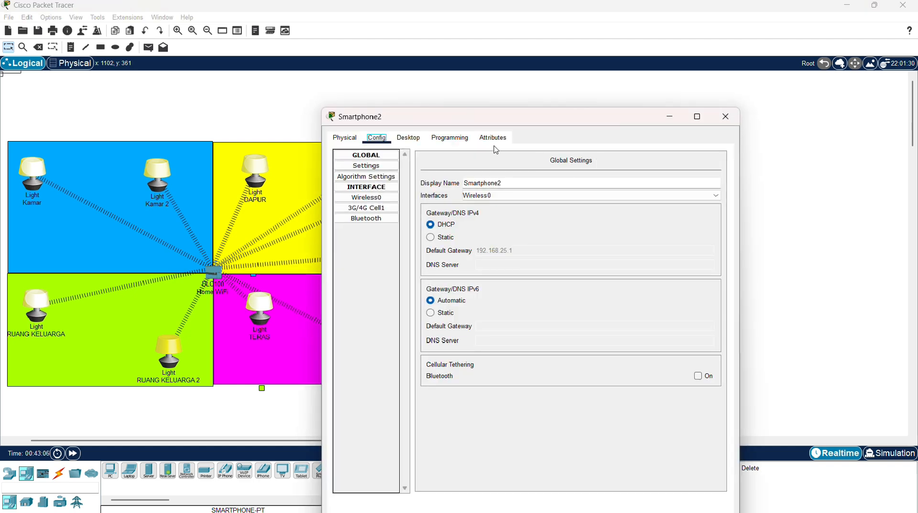
pyautogui.click(414, 141)
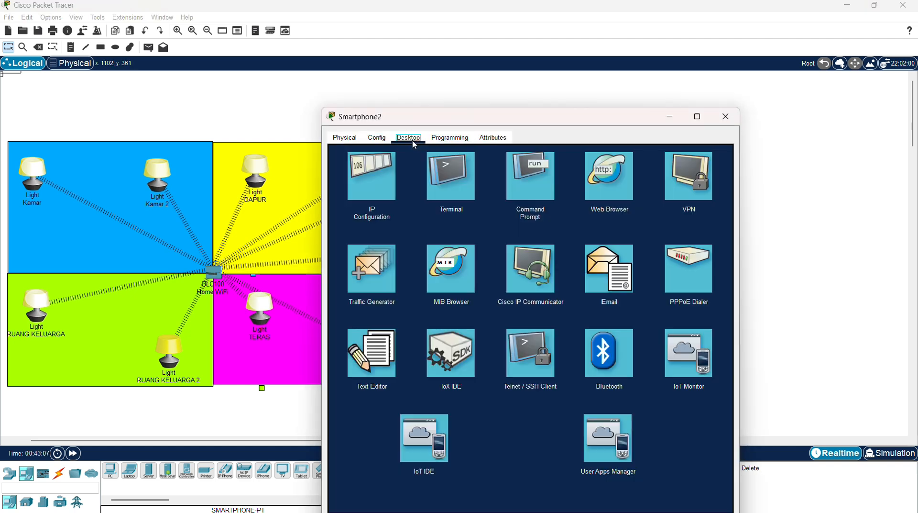
pyautogui.click(683, 353)
pyautogui.click(681, 376)
pyautogui.click(541, 203)
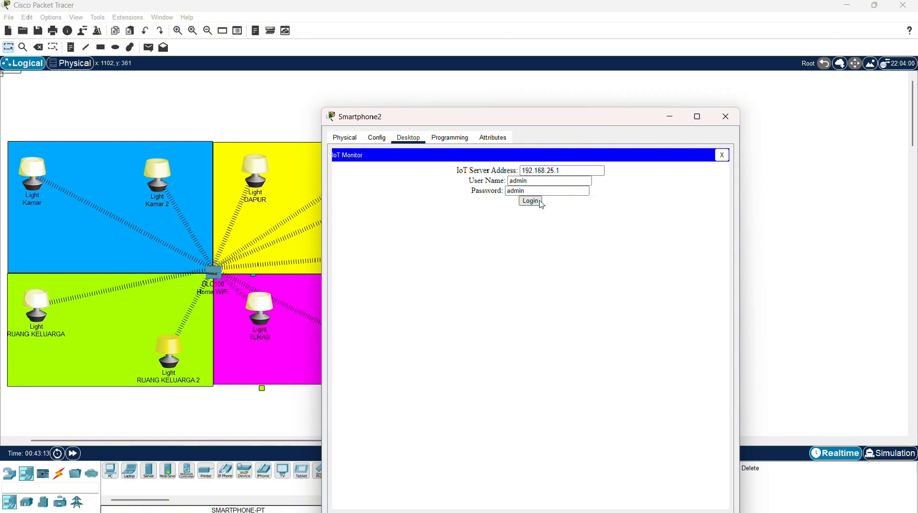
pyautogui.click(555, 183)
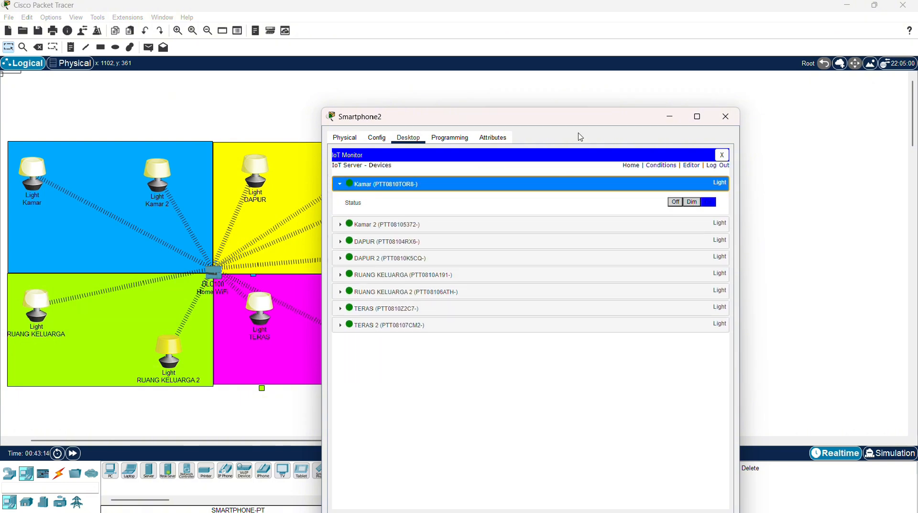
pyautogui.moveTo(586, 121); pyautogui.dragTo(835, 42)
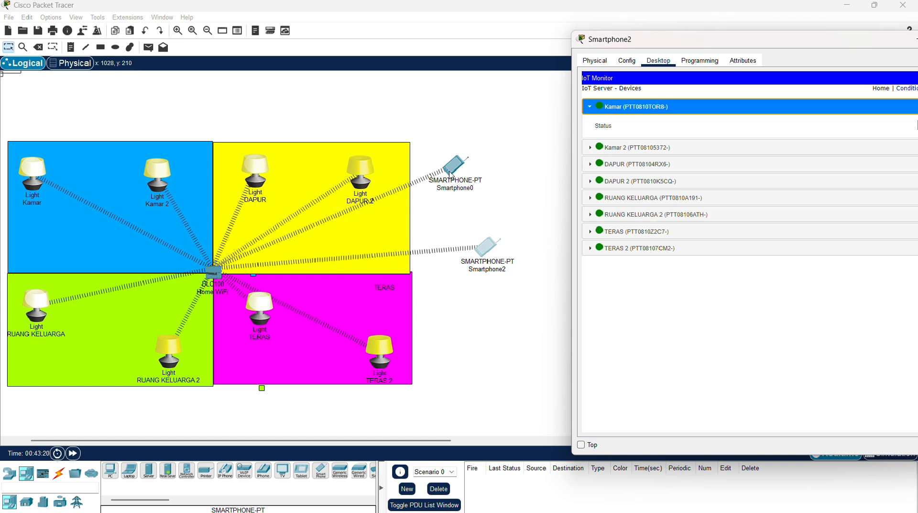
# Reposition Smartphone0 closer to the yellow room and Smartphone2 slightly lower, level with the home WiFi gateway
pyautogui.moveTo(457, 182); pyautogui.dragTo(445, 197)
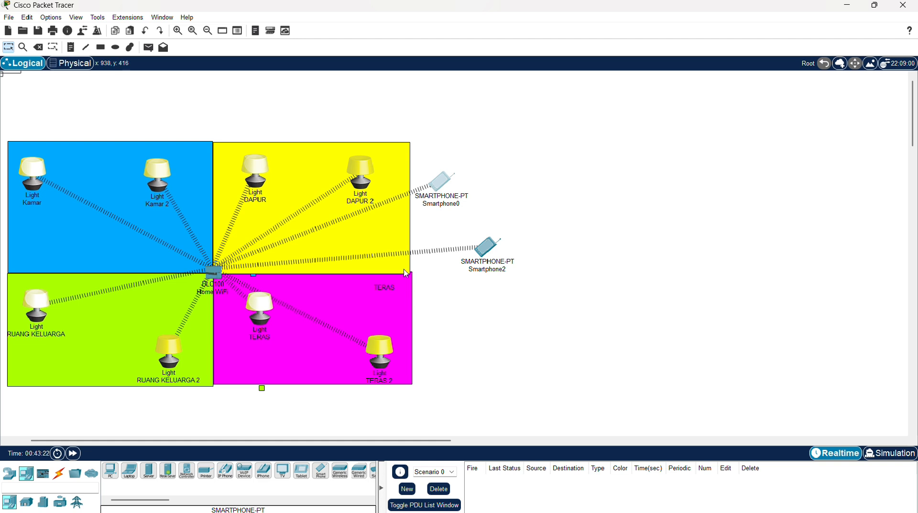
pyautogui.moveTo(456, 184)
pyautogui.moveTo(489, 250)
pyautogui.mouseDown()
pyautogui.moveTo(494, 276)
pyautogui.moveTo(493, 265)
pyautogui.mouseUp()
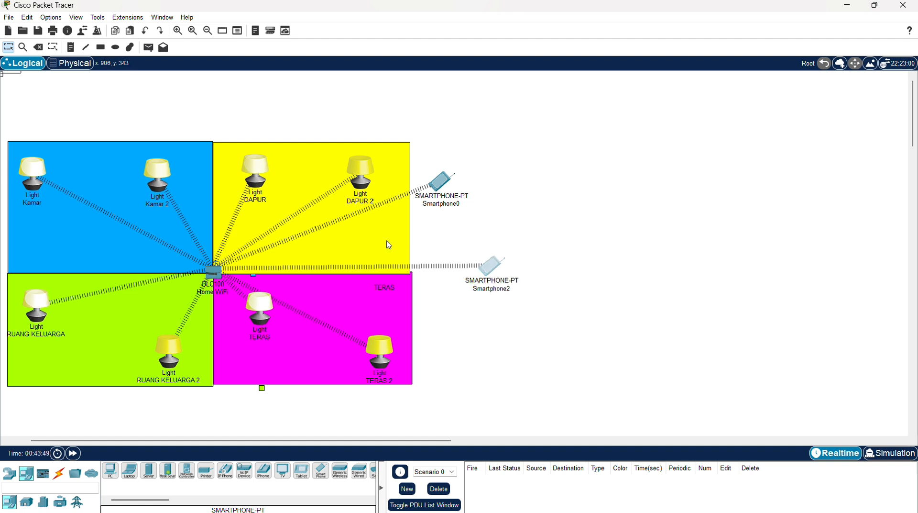